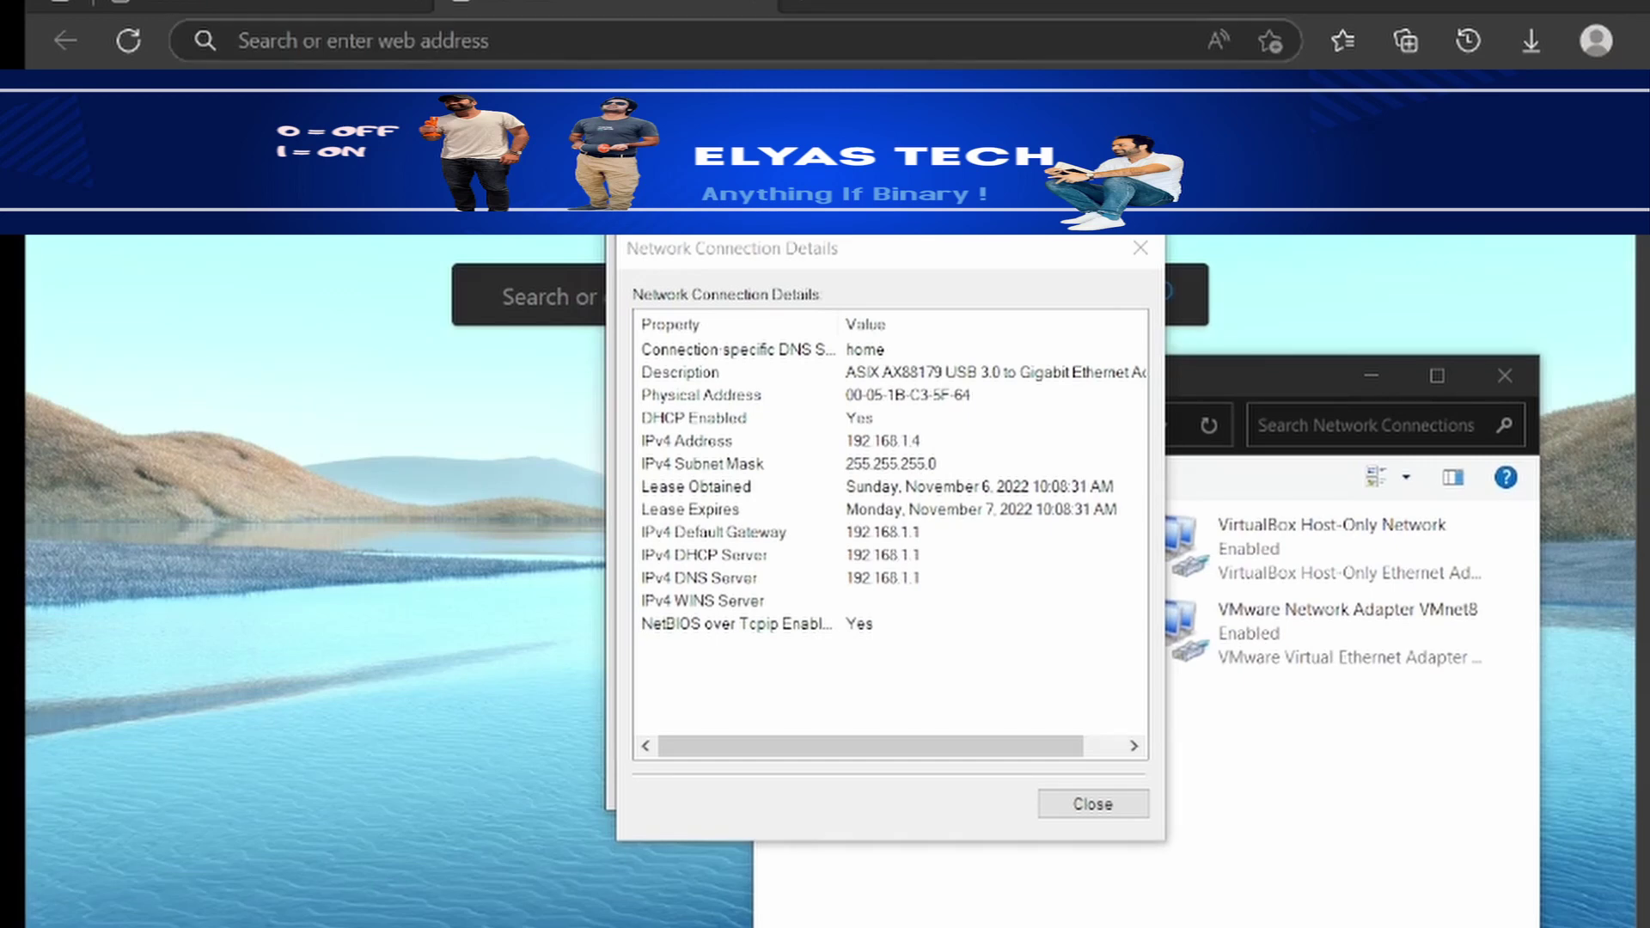
text(192.1)
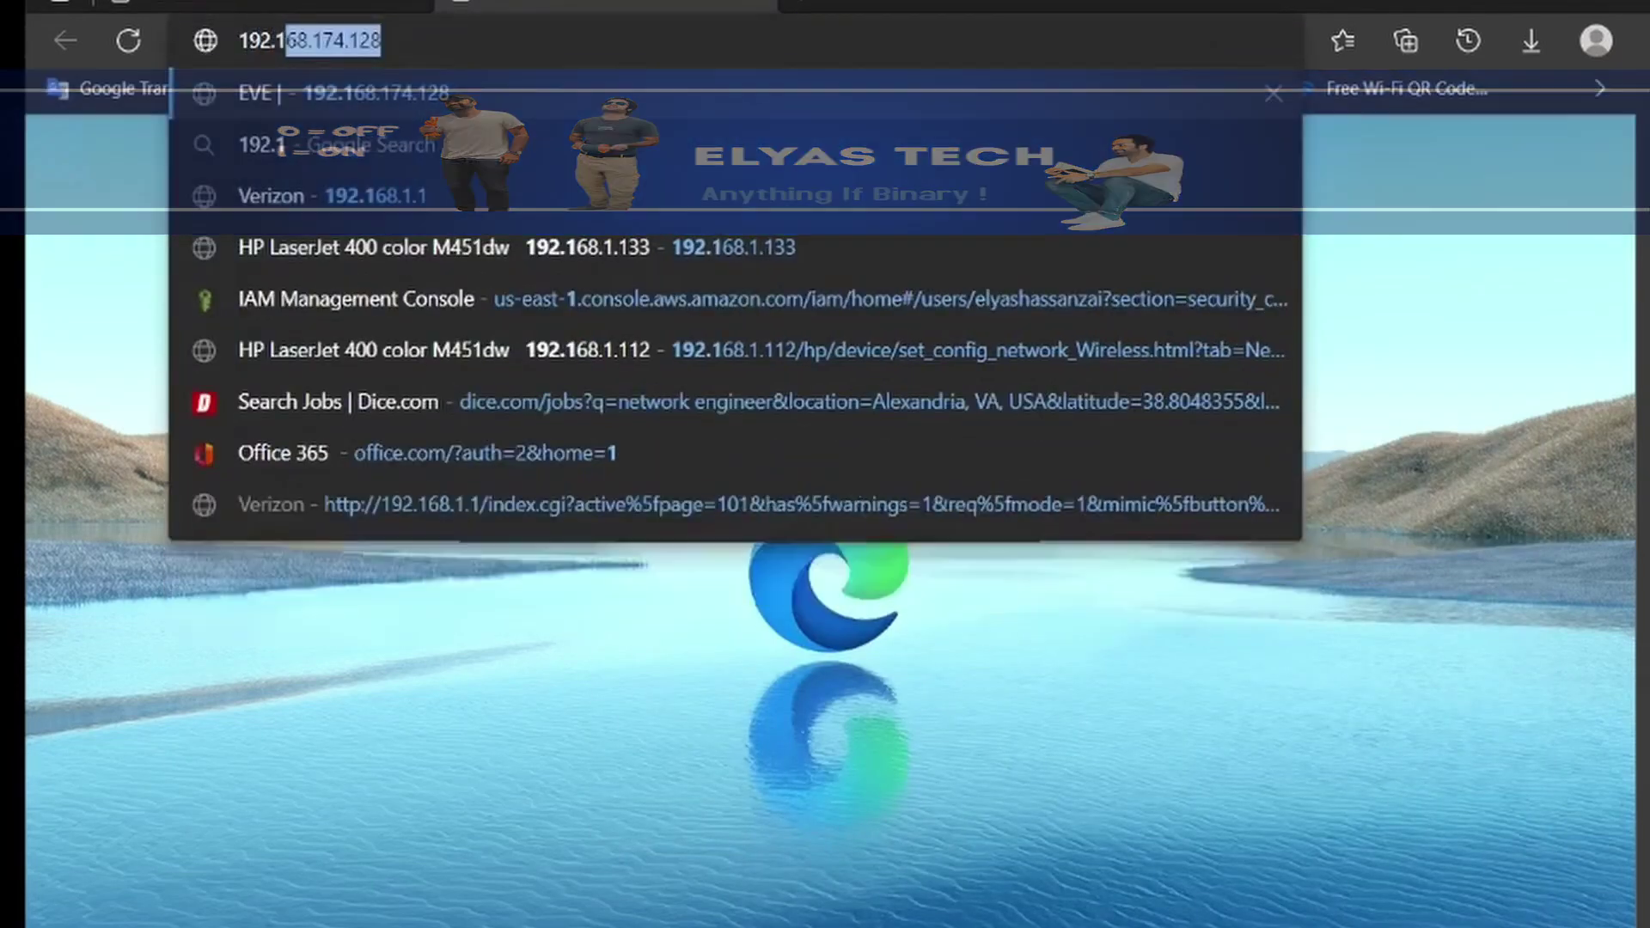
text(68.1.1)
Load 192.168.1.1 and log in with user name admin and the router password
key(Return)
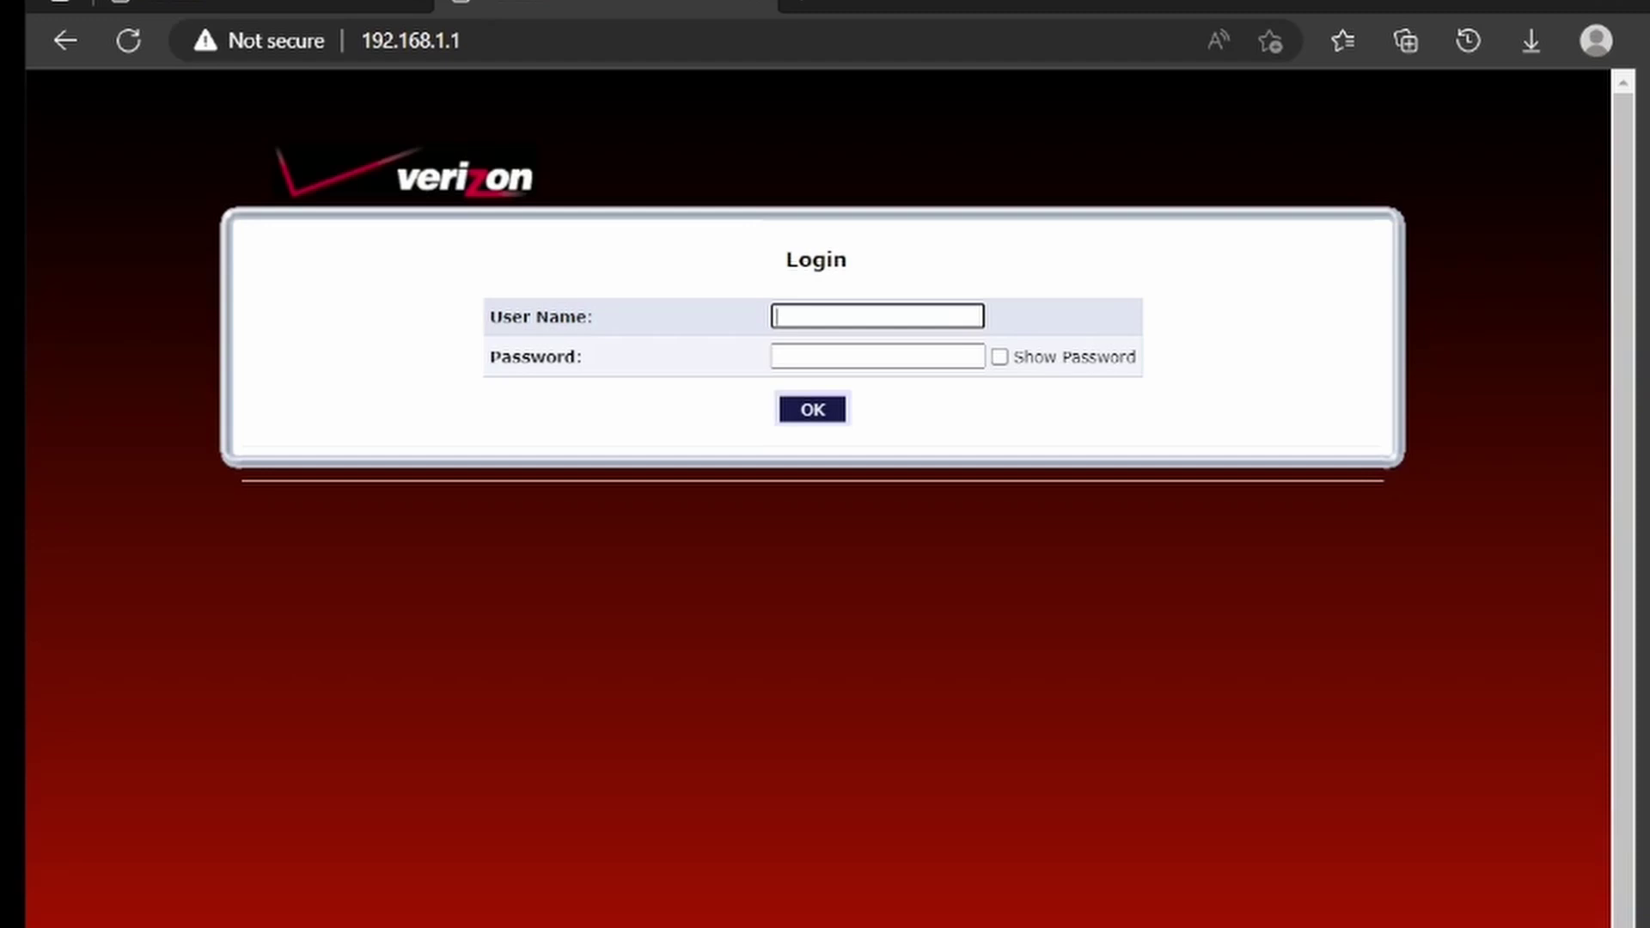
text(admin)
key(Tab)
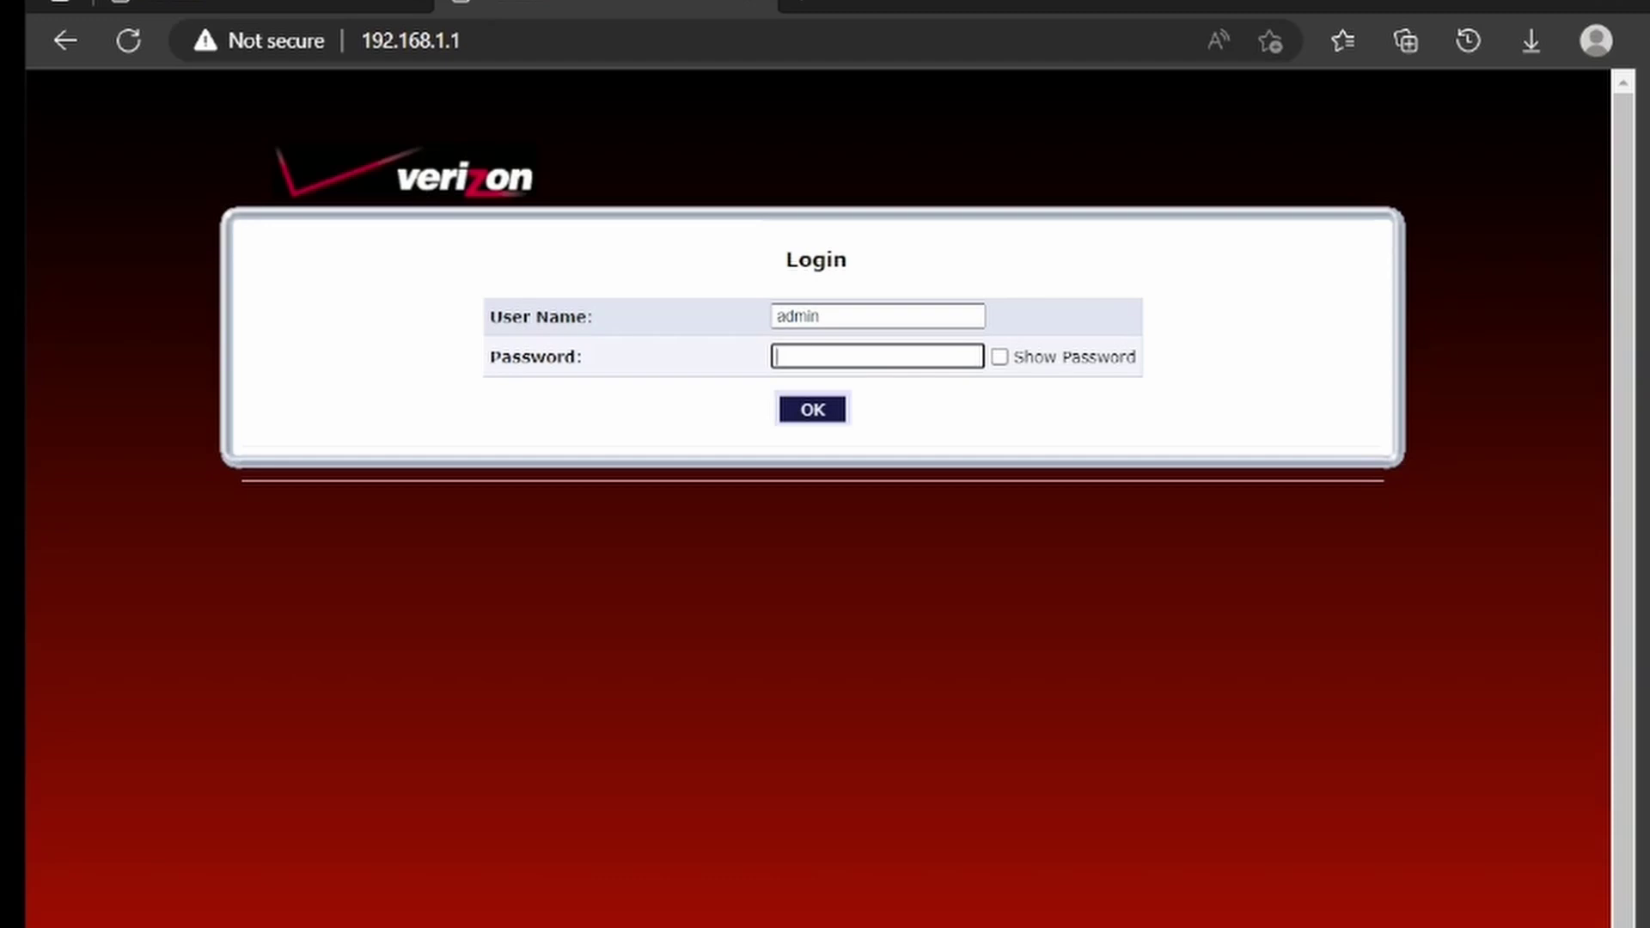
text(********)
key(Return)
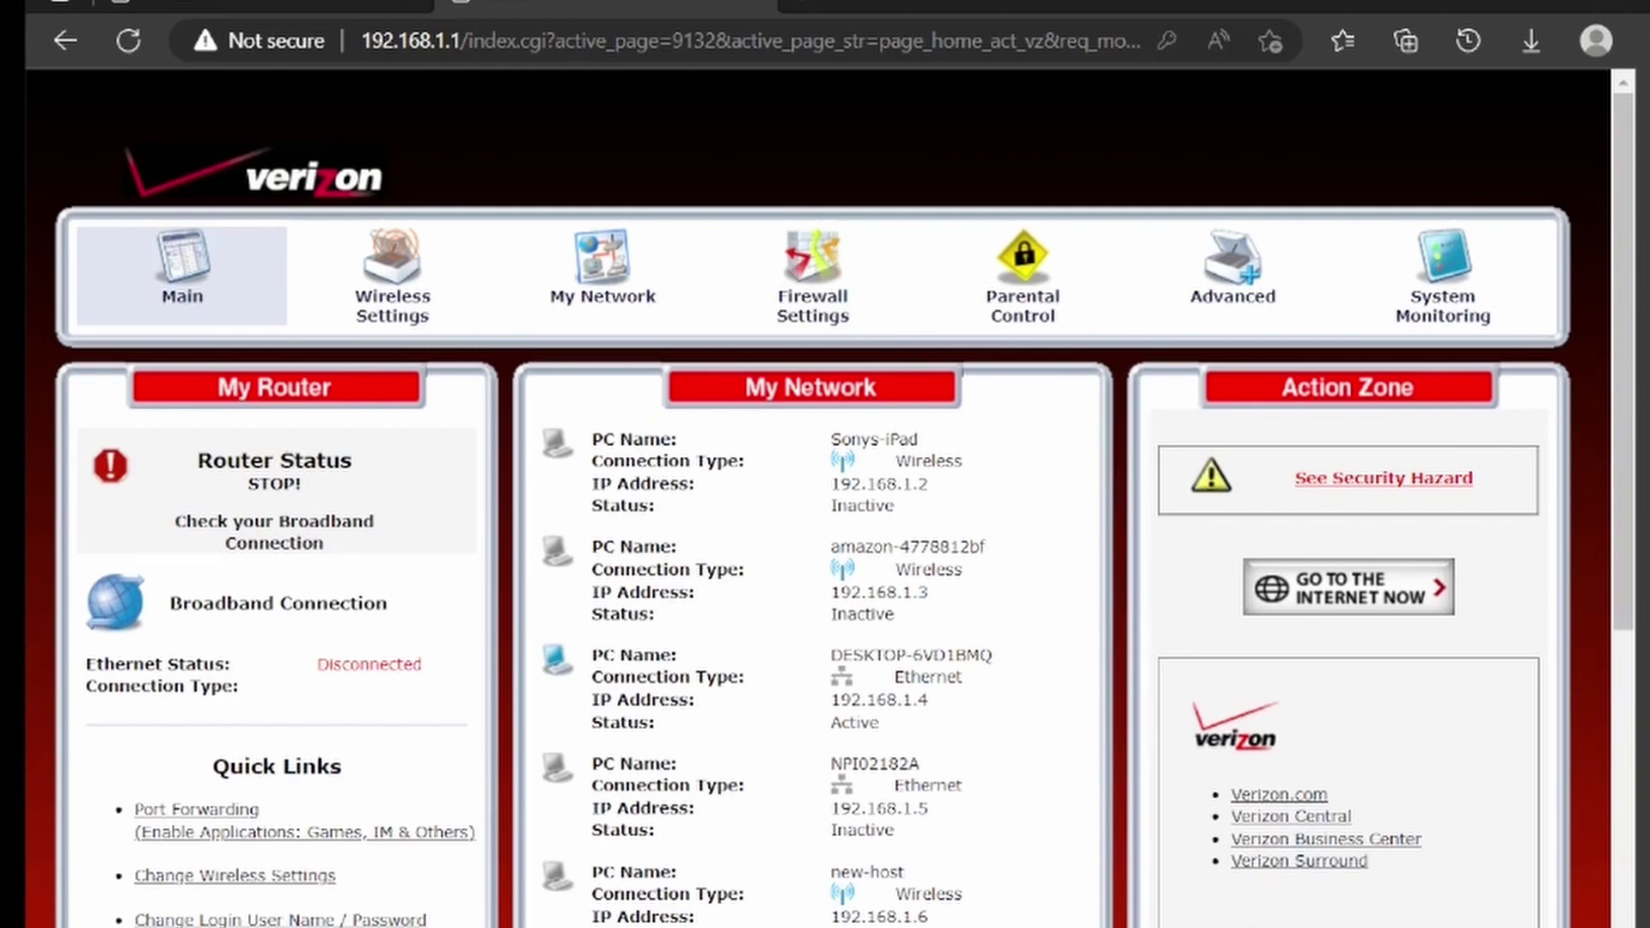
scroll(826, 515, down, 2)
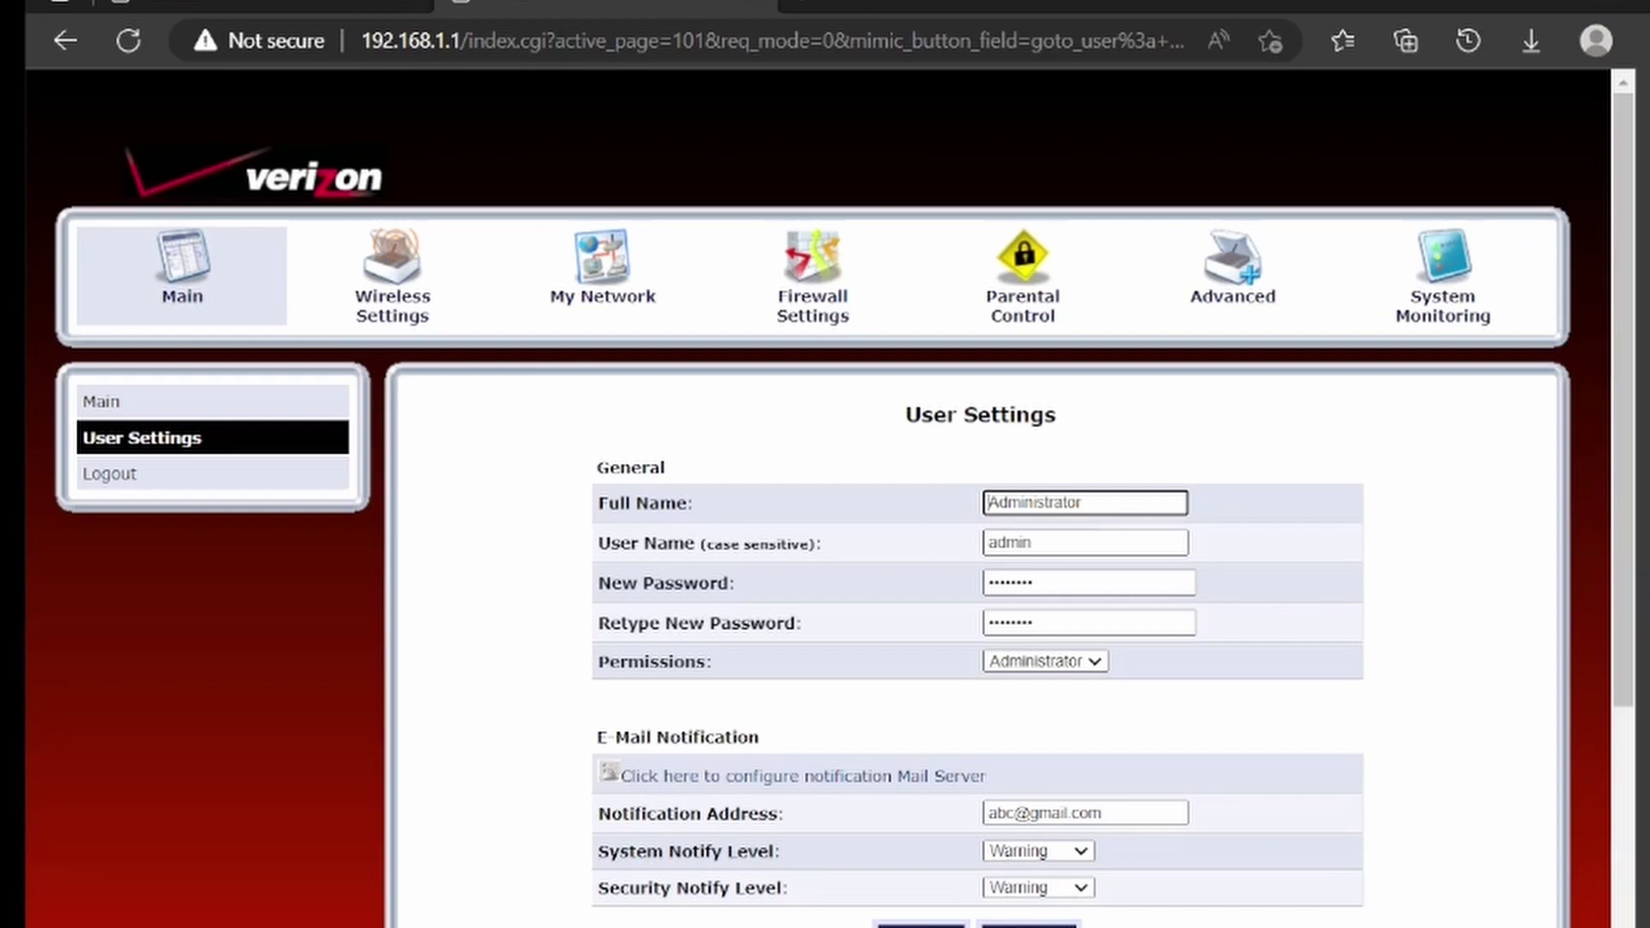
Clear New Password and enter the new admin password in both password fields
key(Tab)
key(Tab)
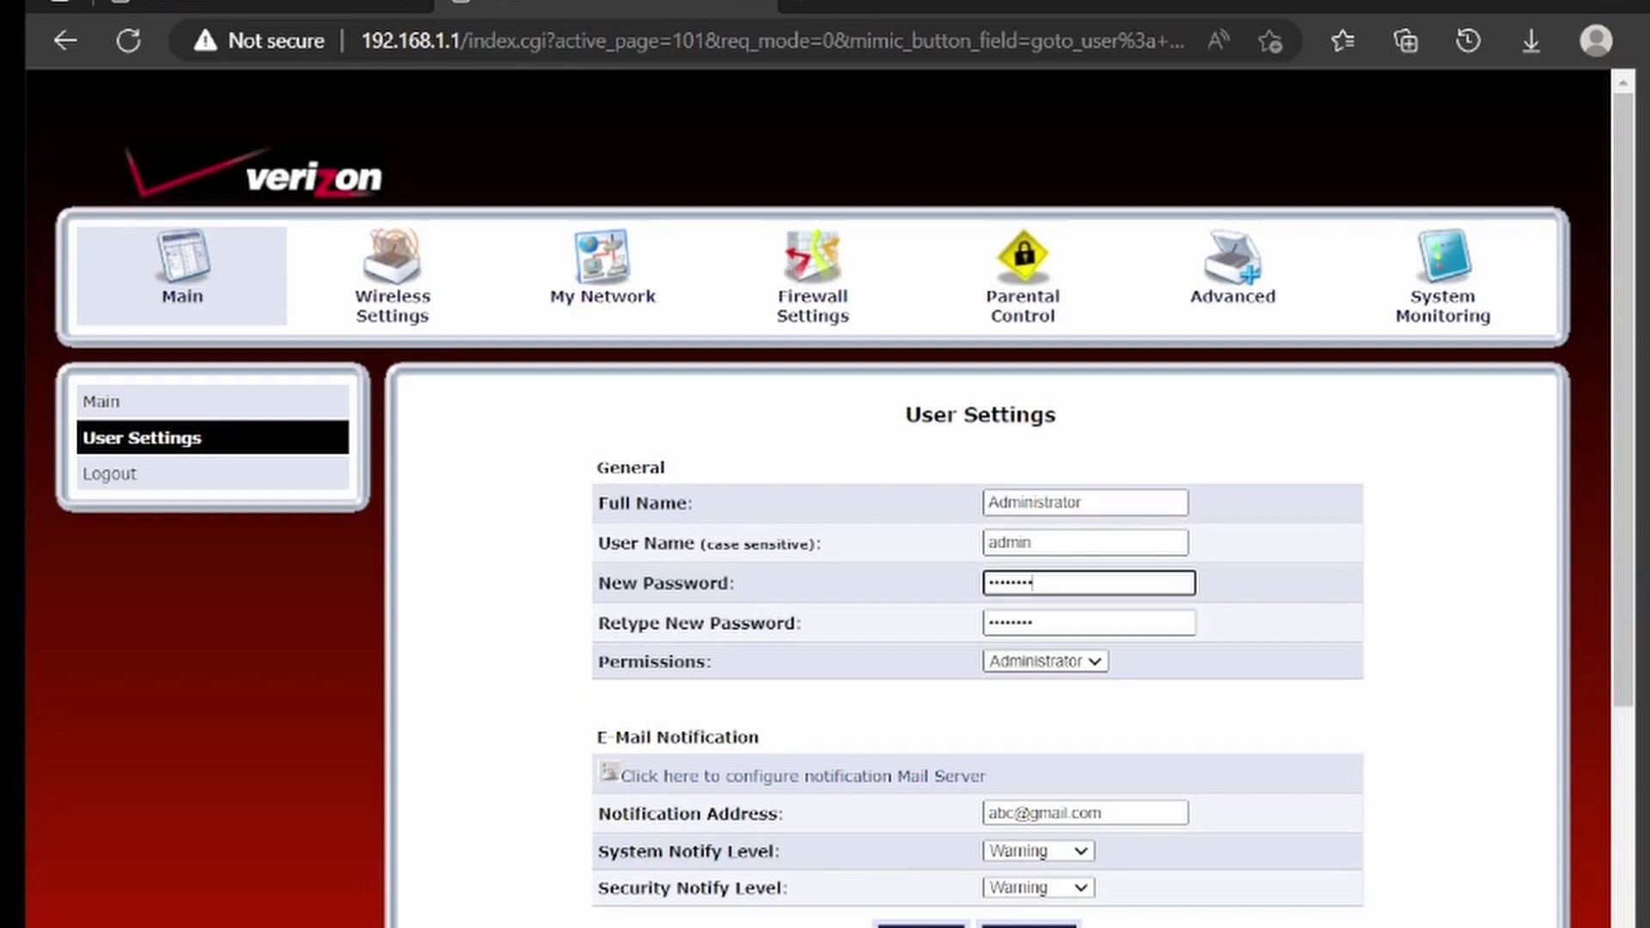
key(BackSpace)
key(BackSpace)
key(BackSpace)
text(passwor)
text(d)
key(Tab)
text(passw)
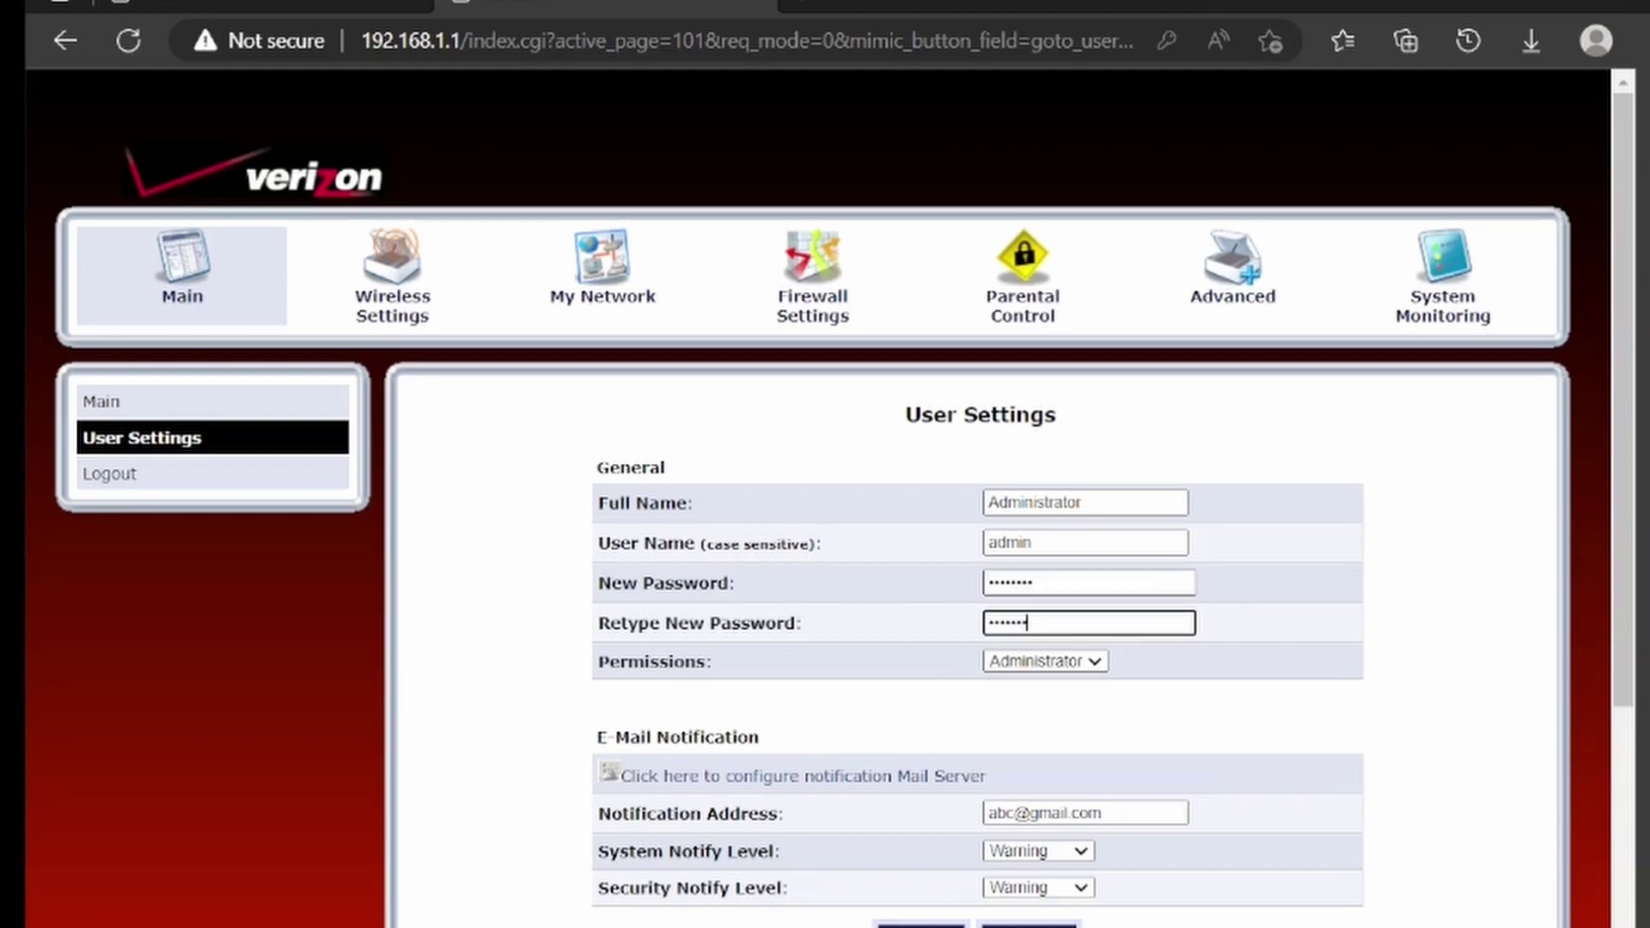
text(ord)
Submit the user settings and apply them despite the email notification warning
key(Return)
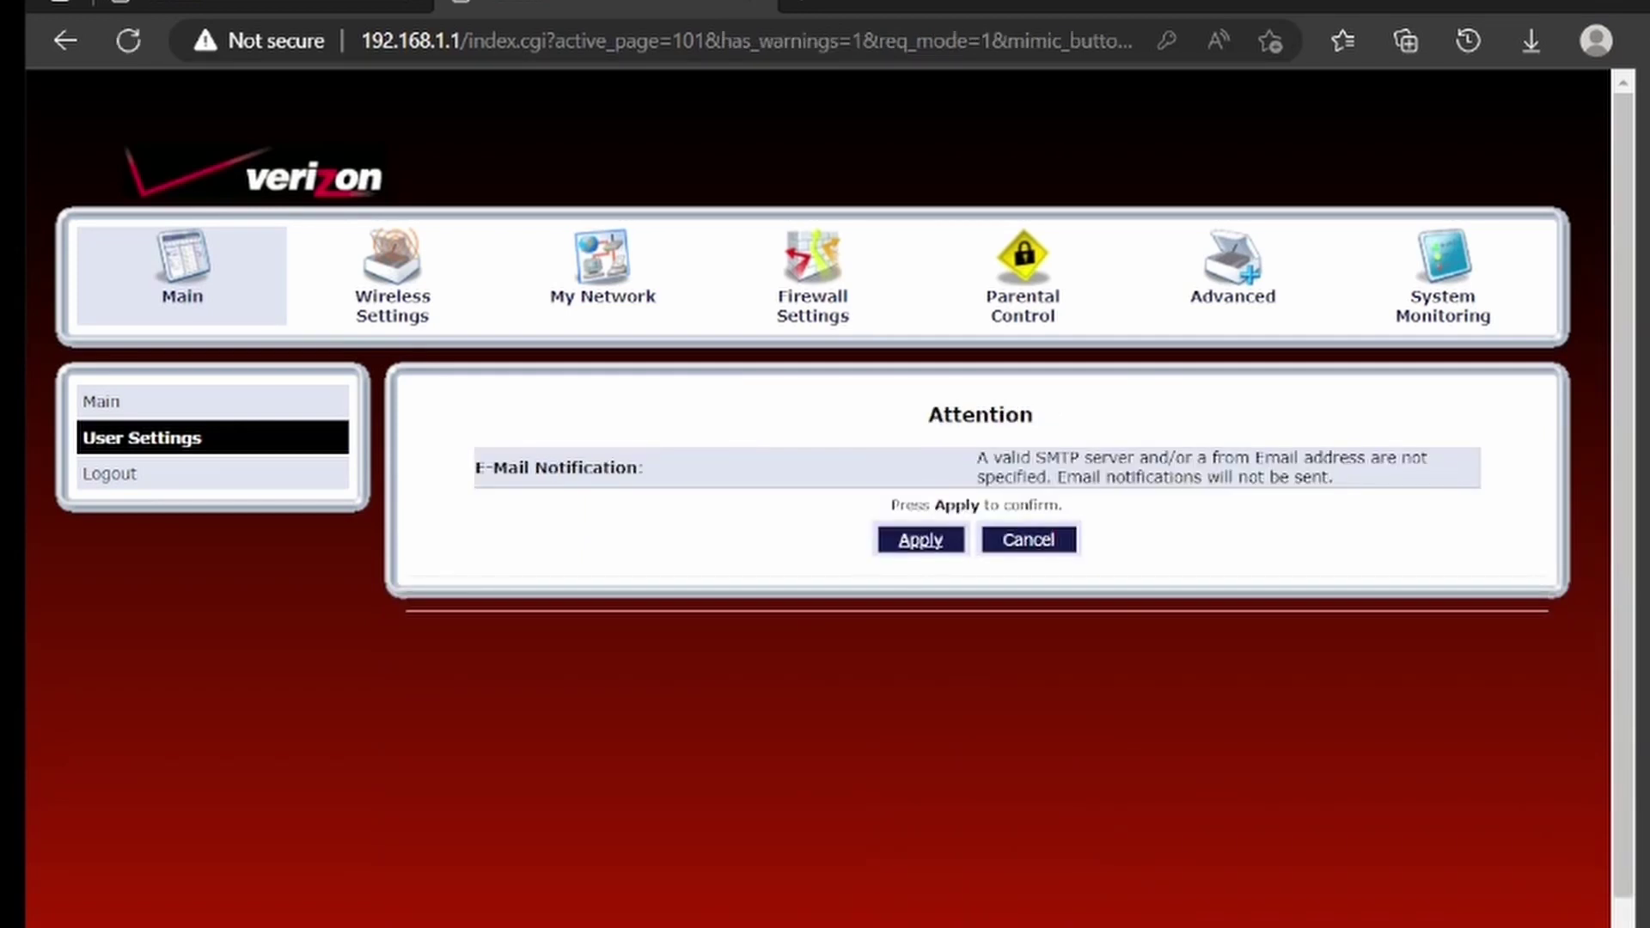
key(Return)
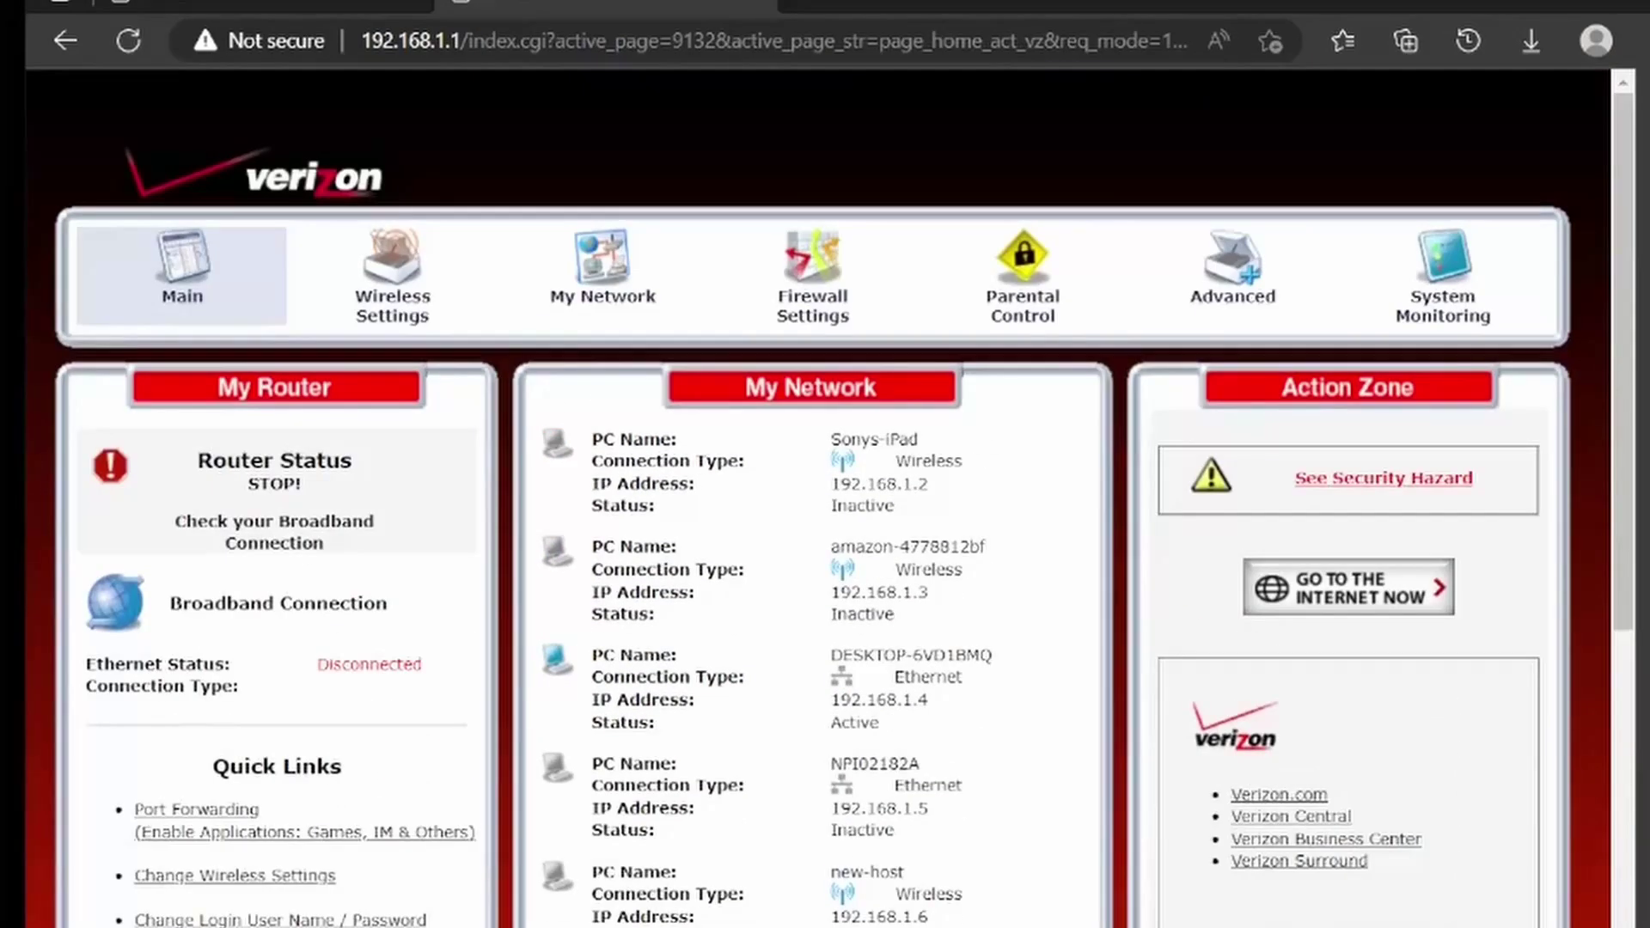
scroll(825, 516, down, 1)
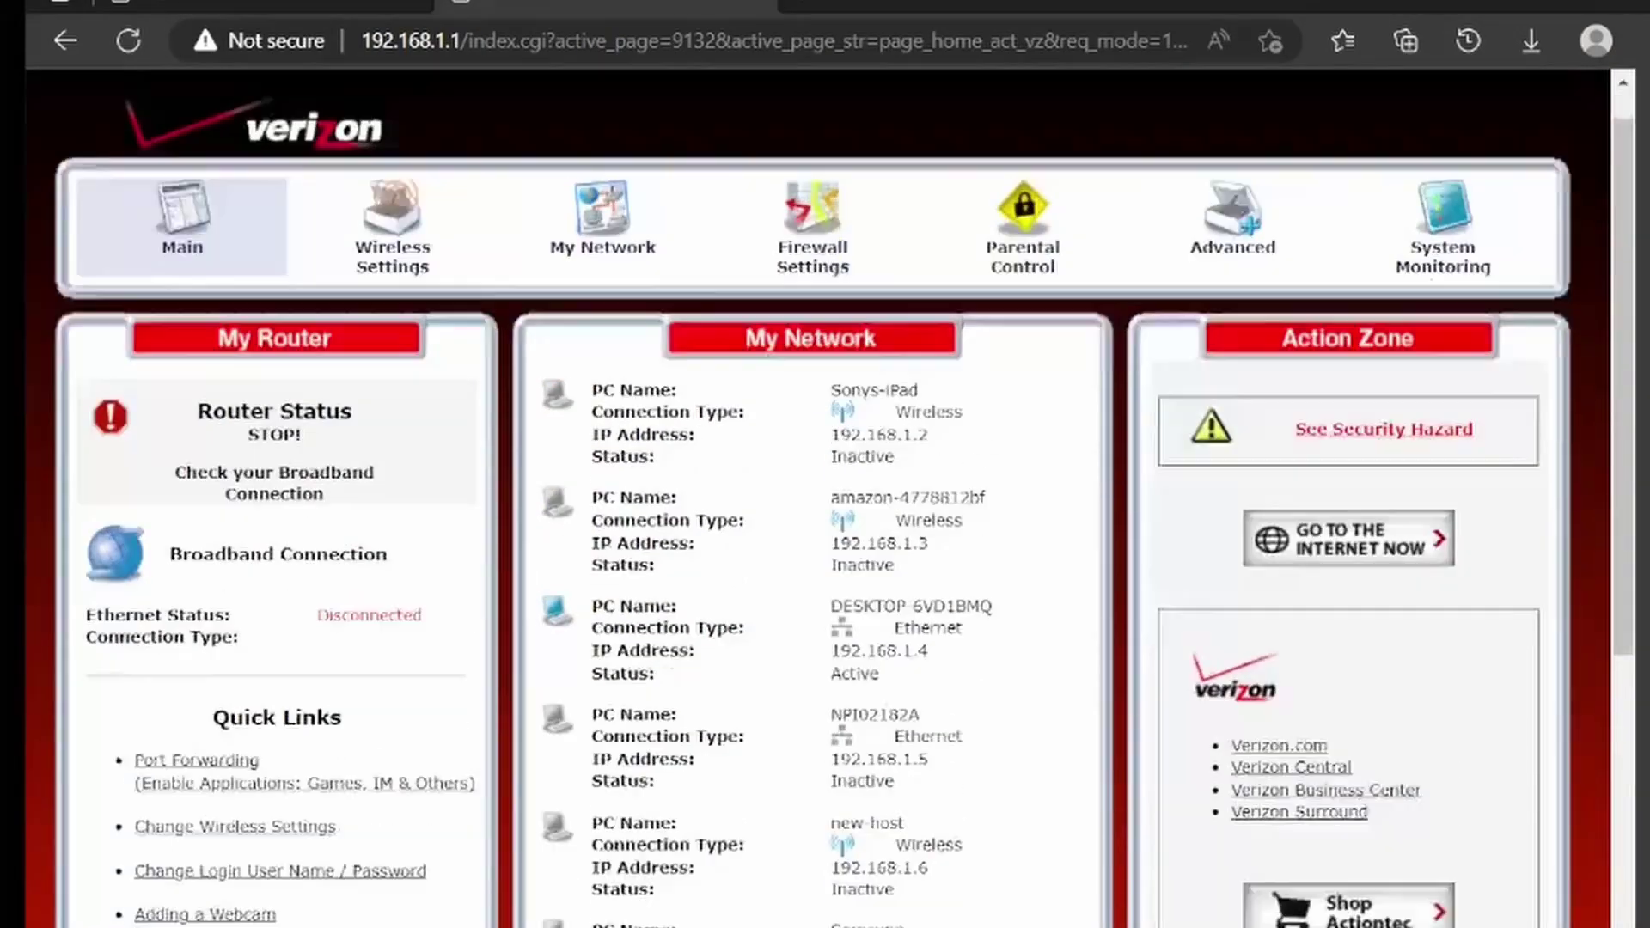
scroll(826, 516, down, 3)
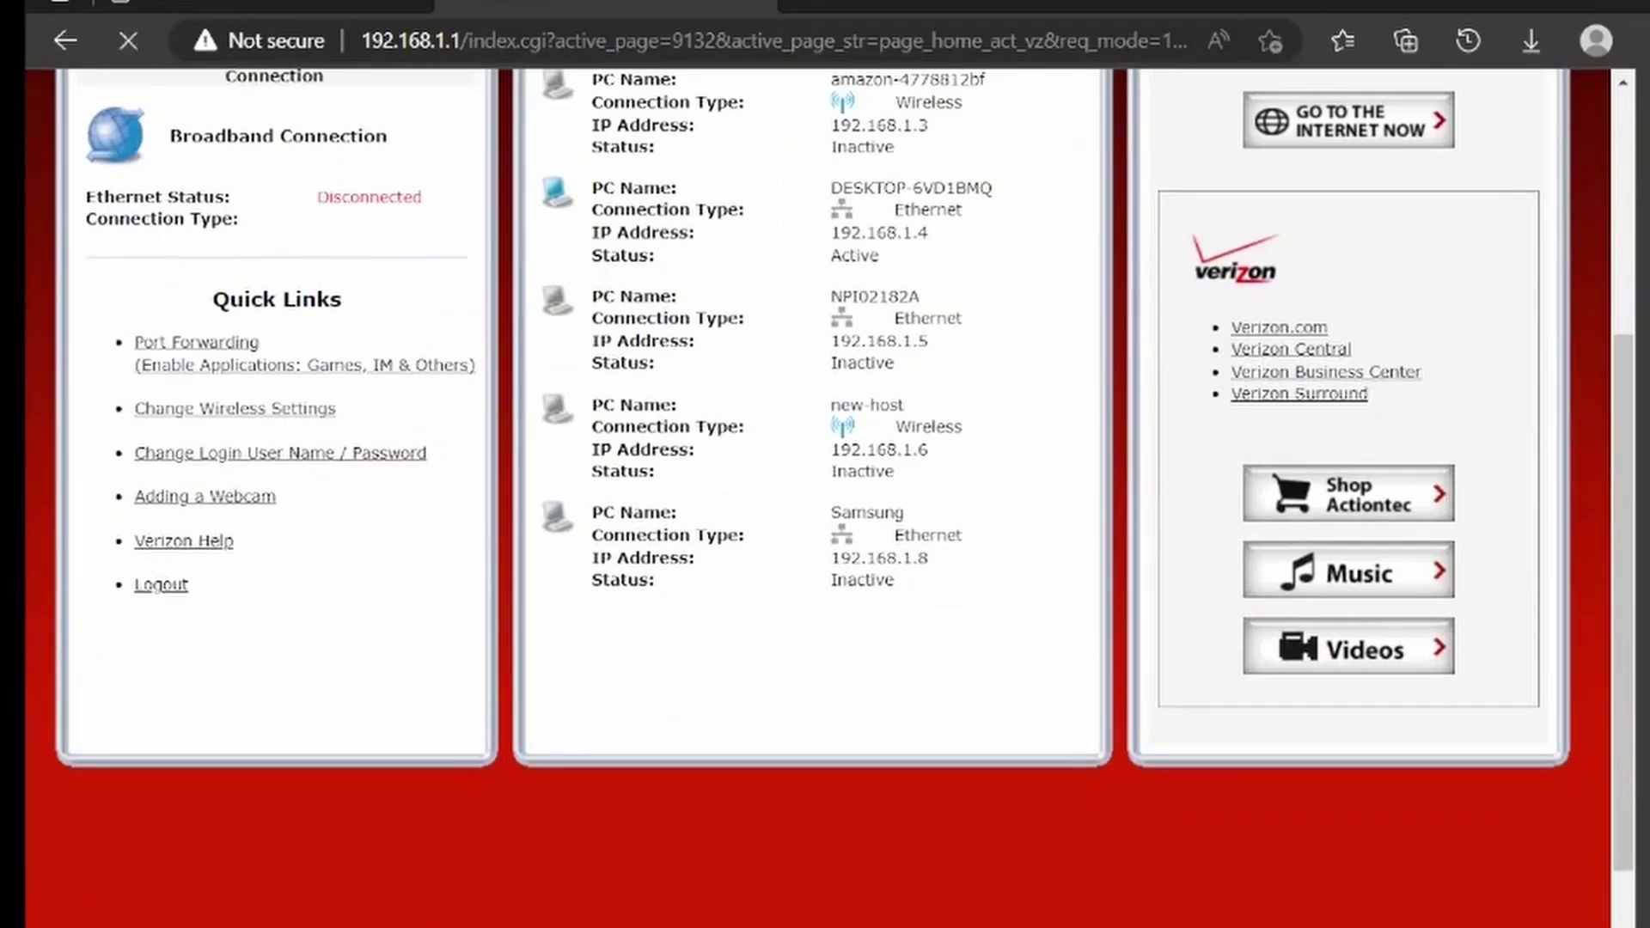
Choose the saved admin user name and log in with the new password
key(Down)
key(Down)
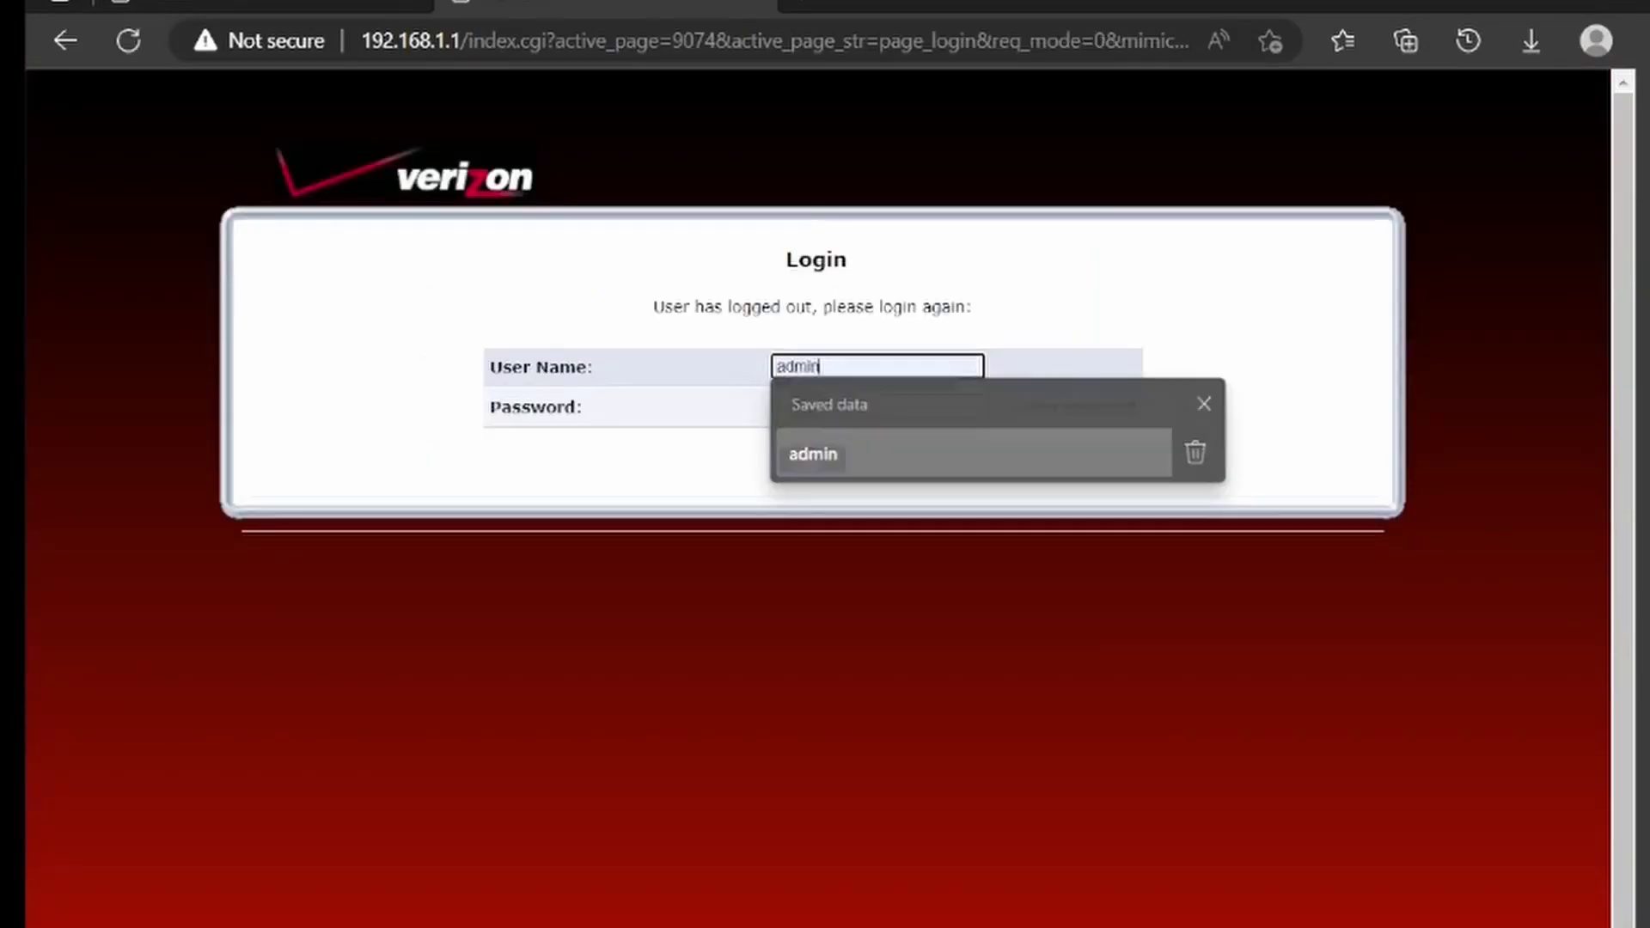
key(Return)
key(Tab)
text(pa)
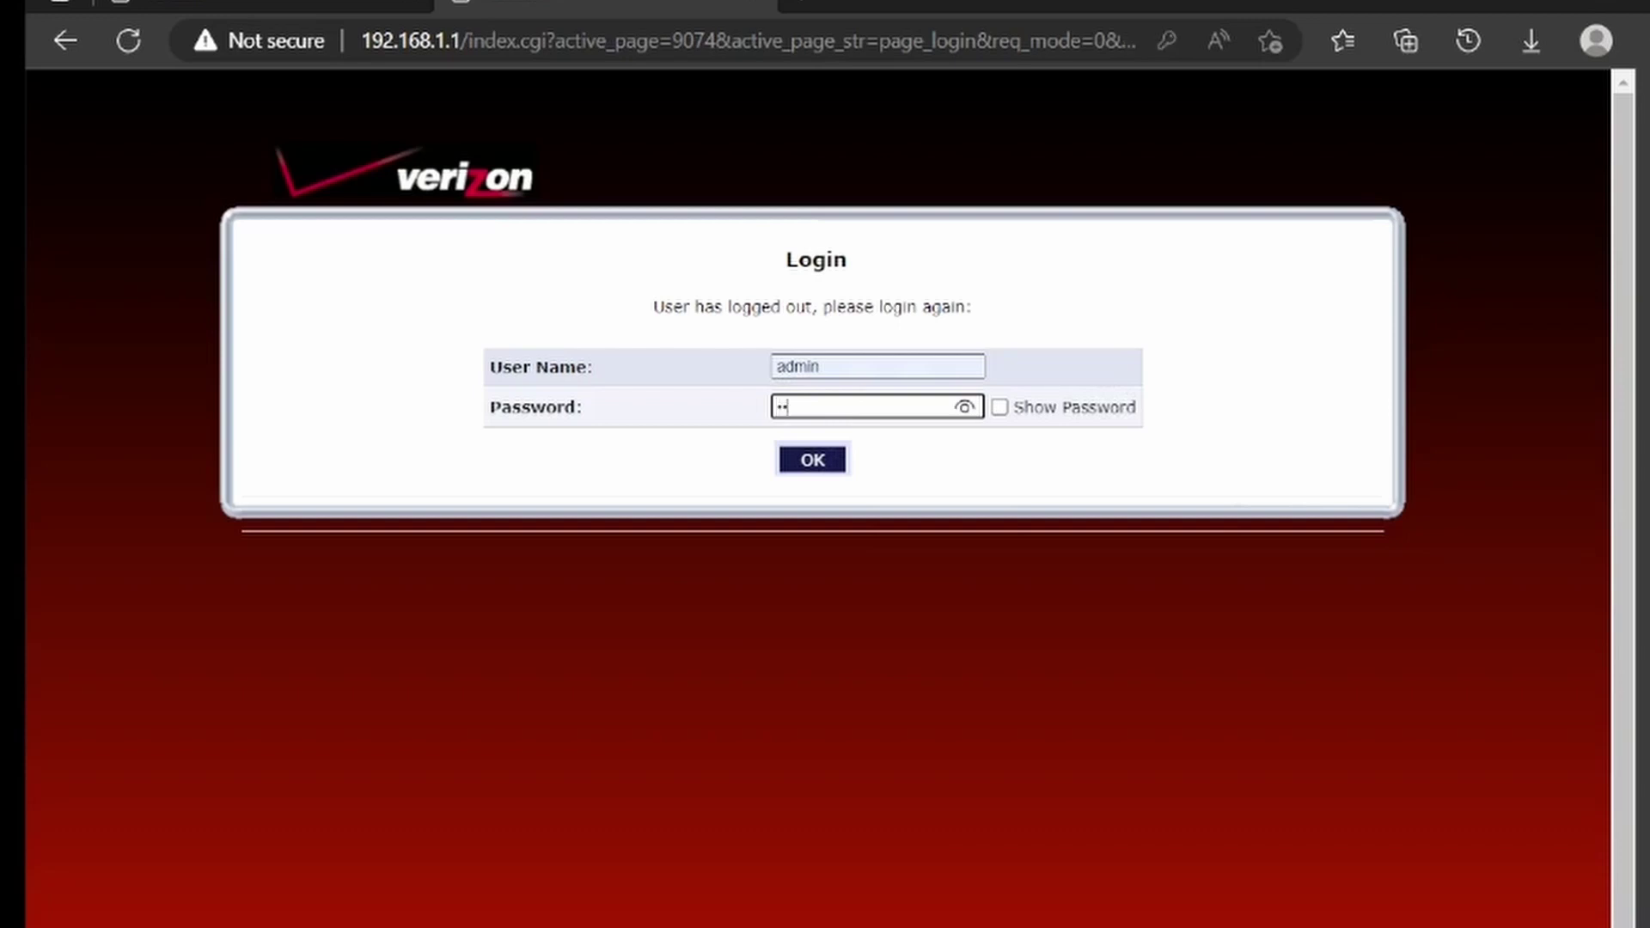
text(ssword)
key(Return)
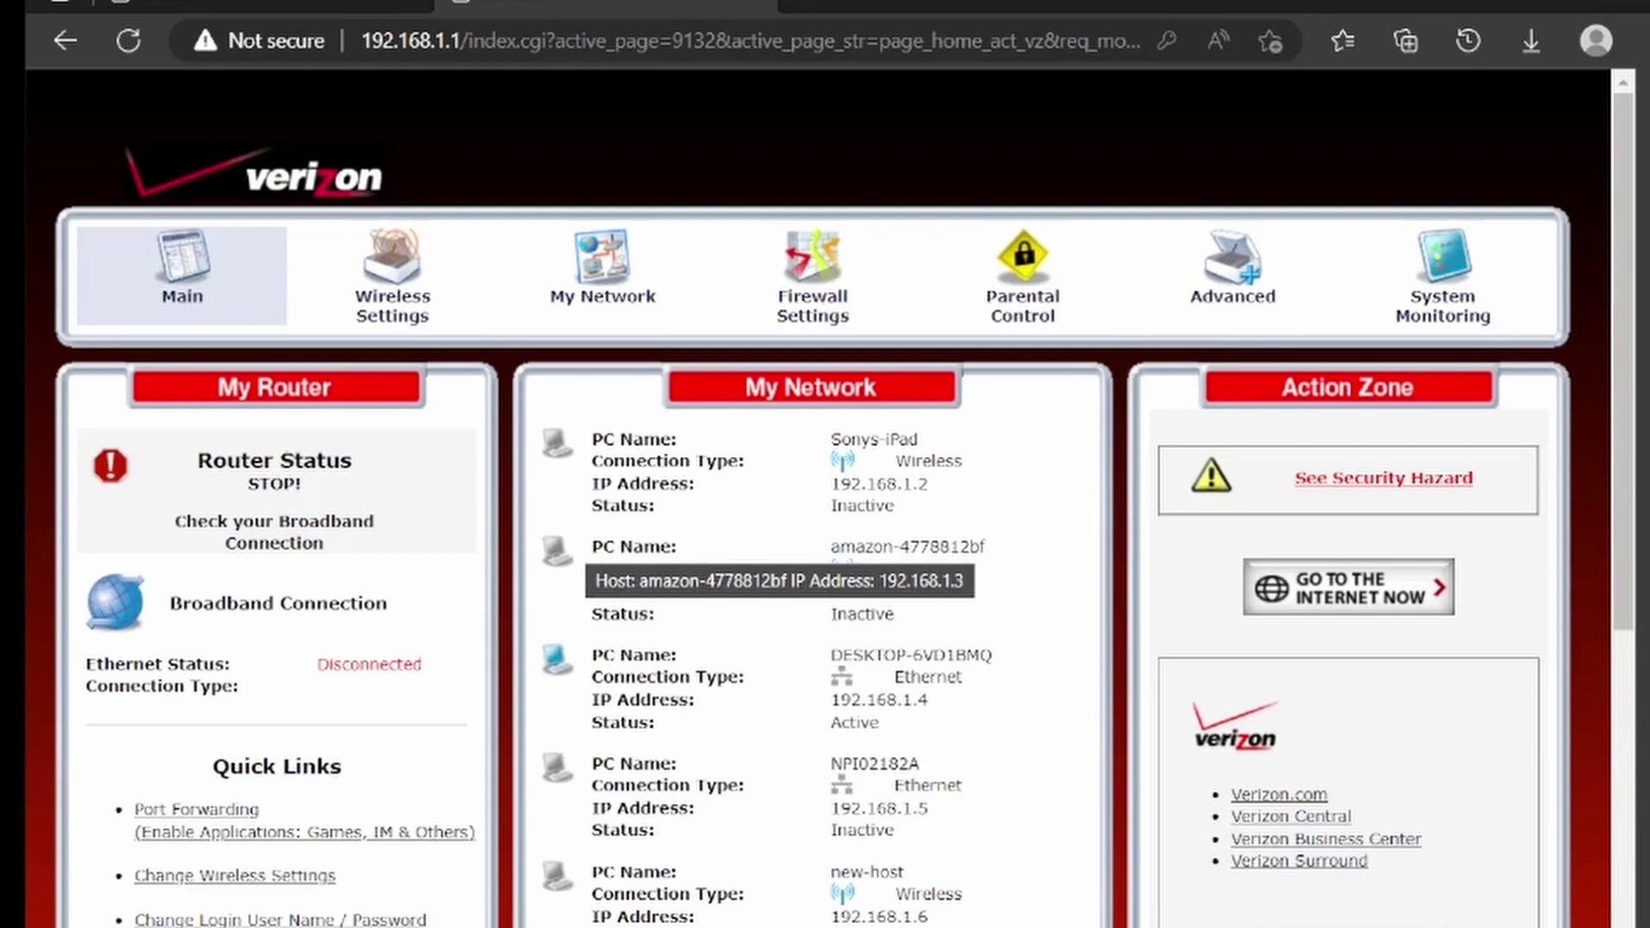
scroll(799, 554, down, 3)
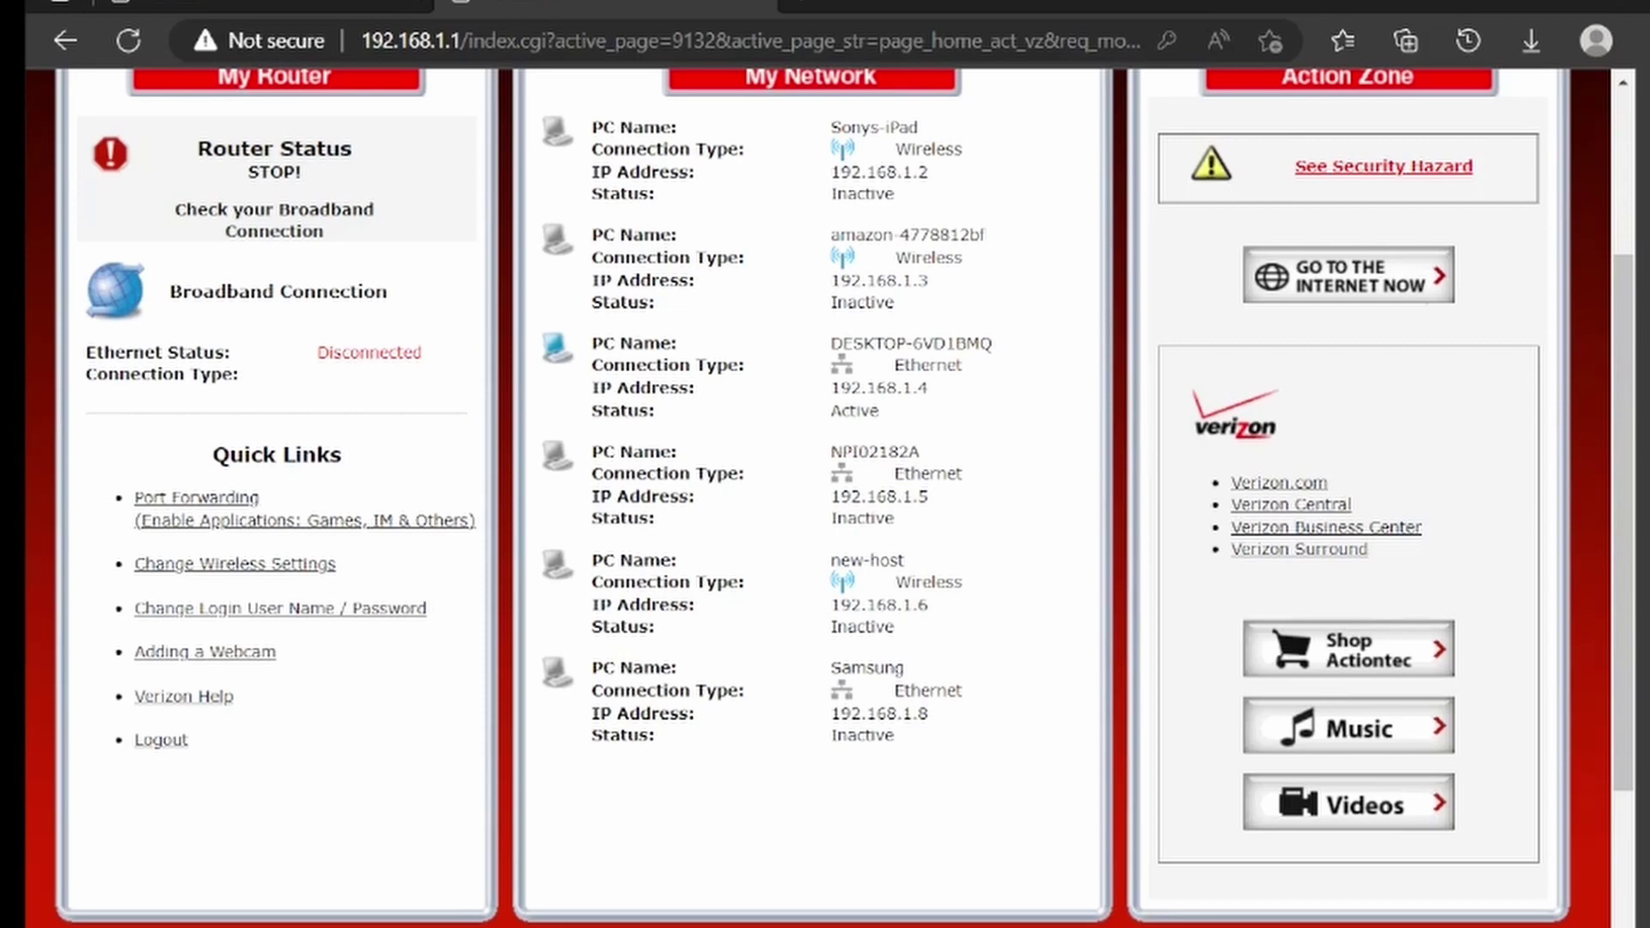
scroll(825, 516, up, 3)
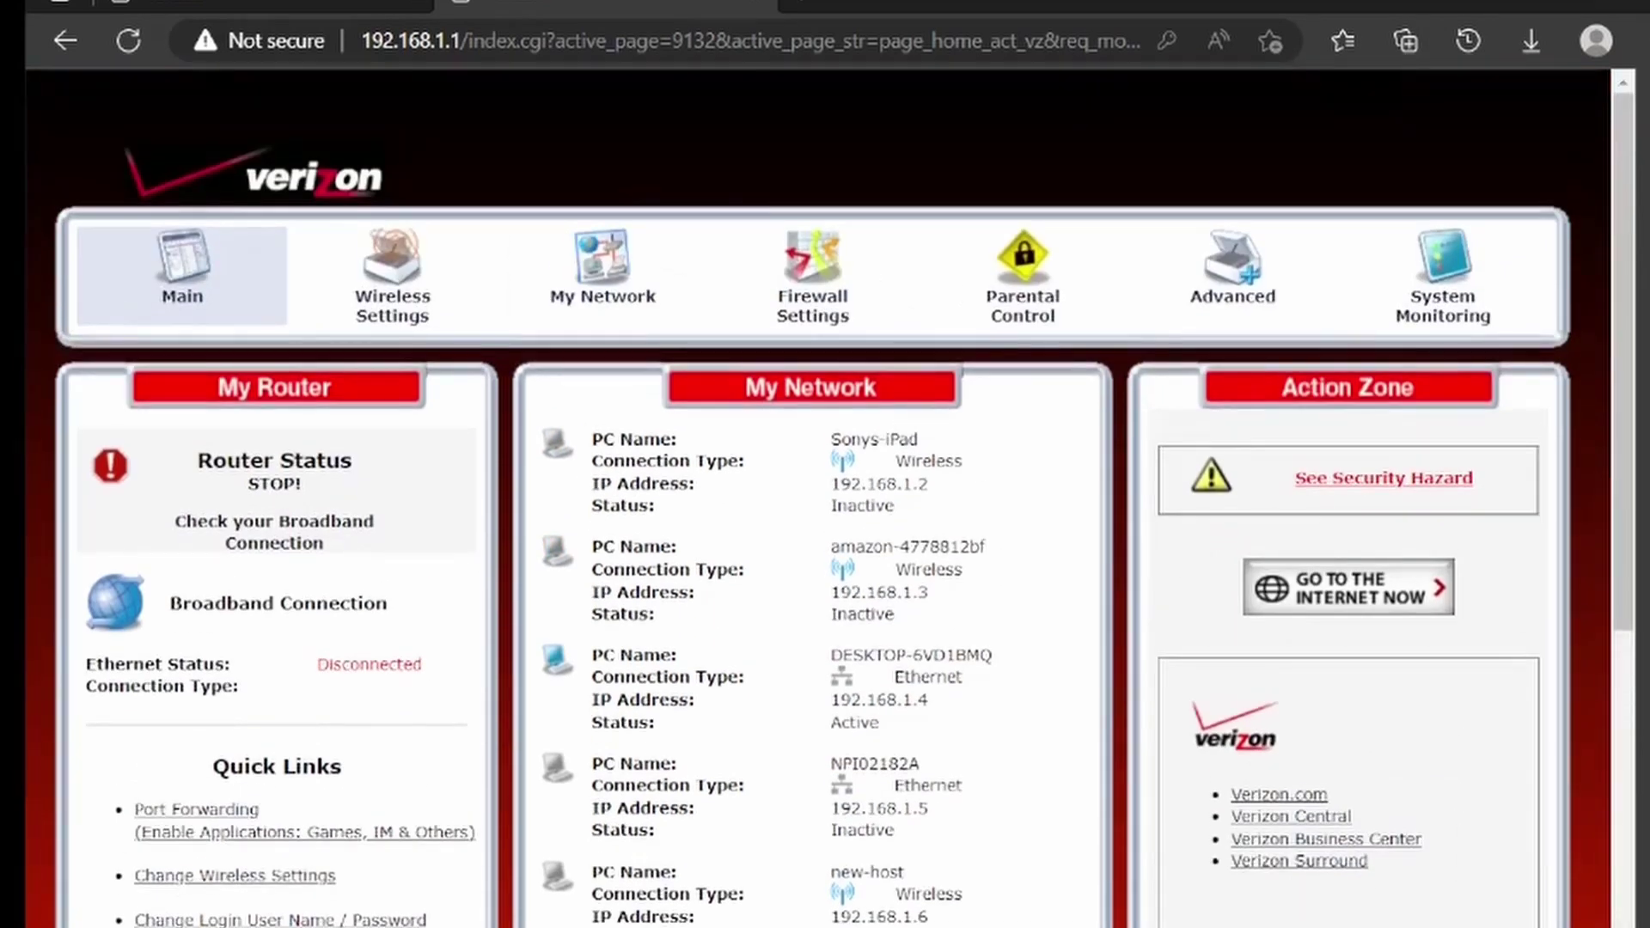